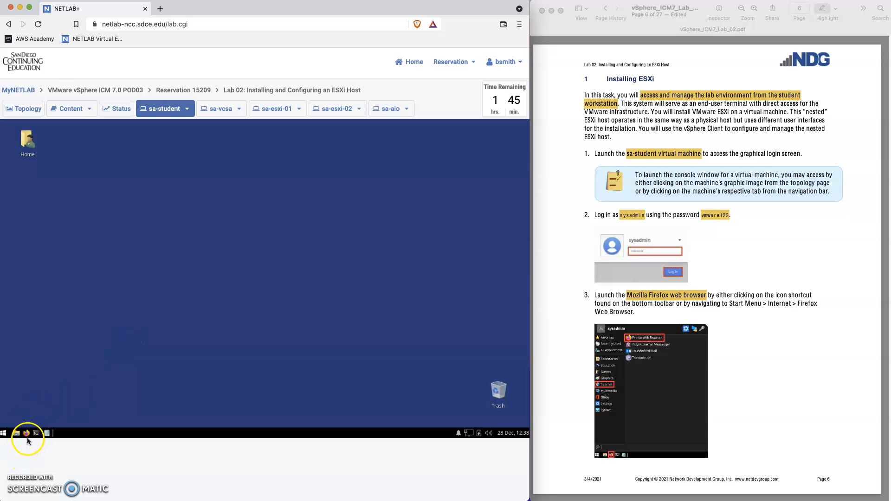
Launch Firefox to load the vSphere welcome page from sa-vcsa.vclass.local.
{"action": "left_click", "coordinate": [26, 435]}
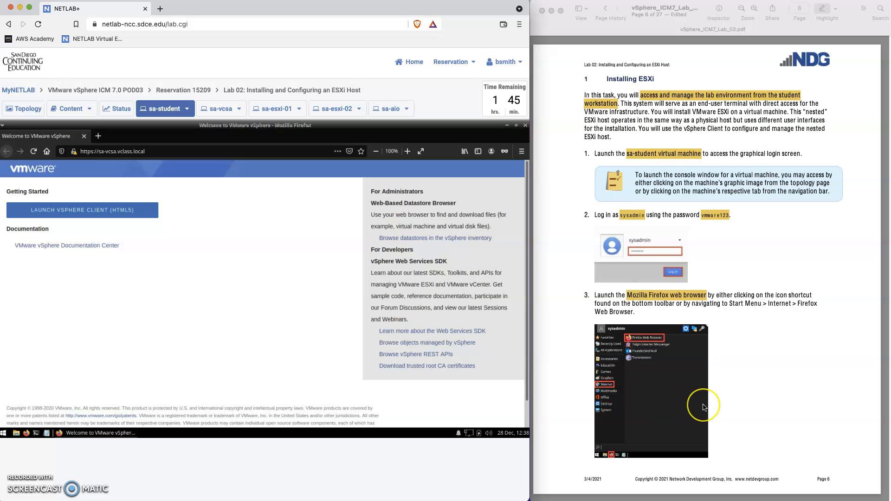
{"action": "scroll", "coordinate": [701, 402], "scroll_direction": "down", "scroll_amount": 3}
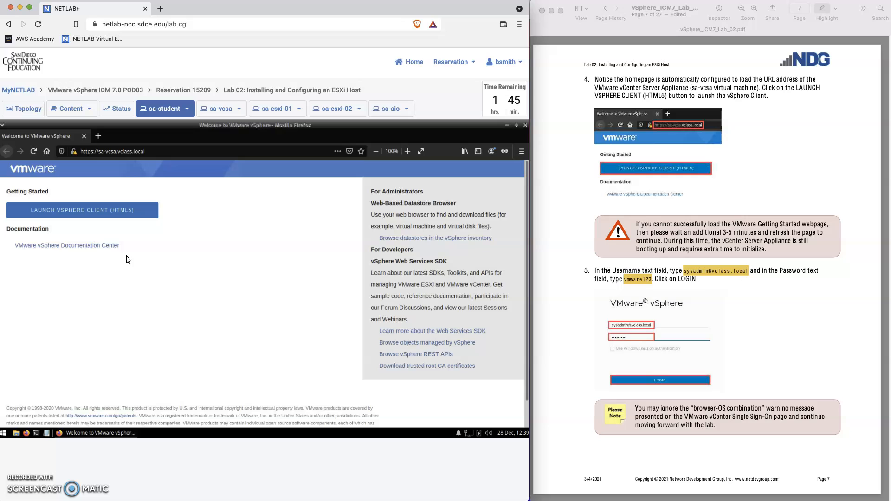
Launch the HTML5 vSphere Client and sign in with the administrator username and password.
{"action": "left_click", "coordinate": [71, 212]}
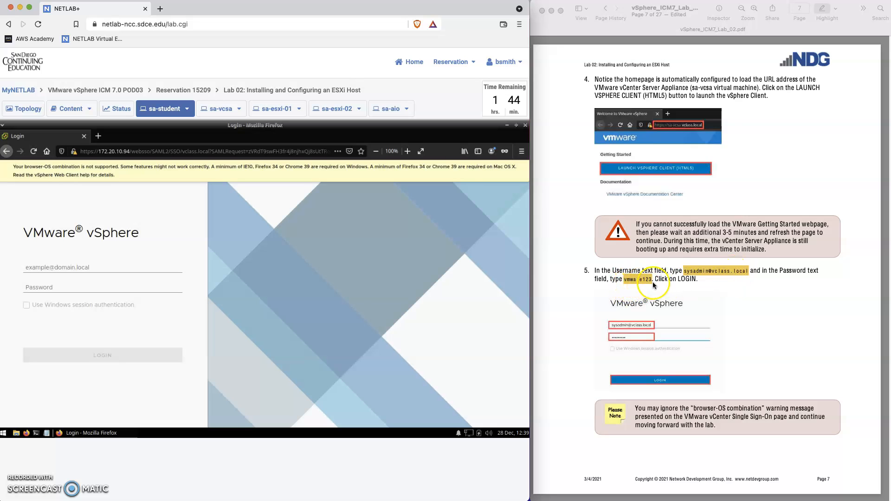
{"action": "left_click", "coordinate": [41, 268]}
{"action": "type", "text": "sysadmin@vclass.local"}
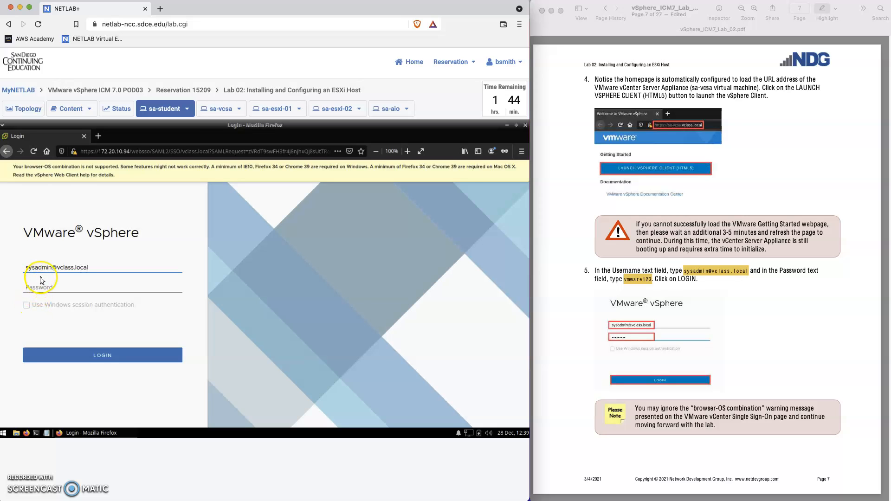
{"action": "left_click", "coordinate": [39, 285]}
{"action": "type", "text": "vm"}
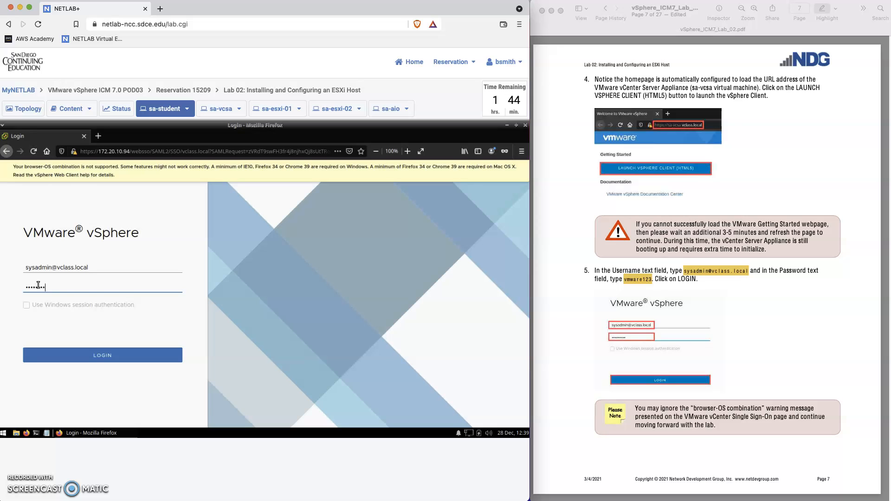
{"action": "left_click", "coordinate": [128, 356]}
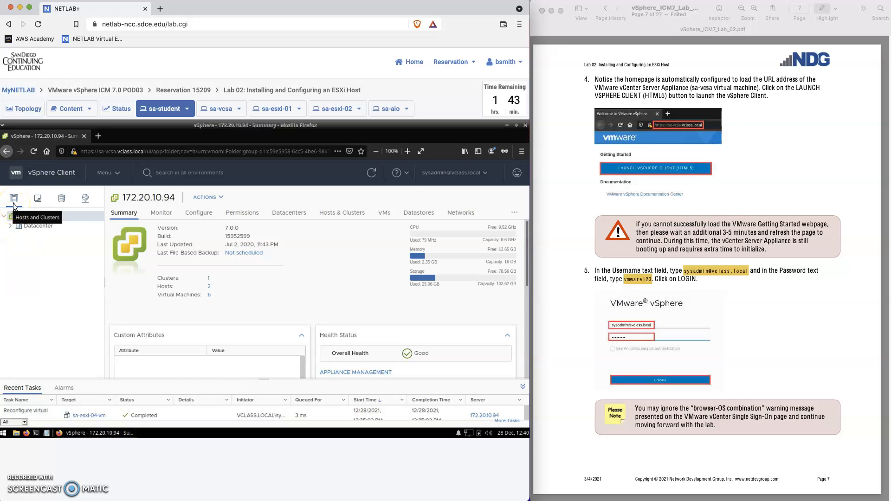
Expand Datacenter and host sa-esxi-02.vclass.local, then switch to the VMs and Templates inventory.
{"action": "scroll", "coordinate": [740, 393], "scroll_direction": "down", "scroll_amount": 1}
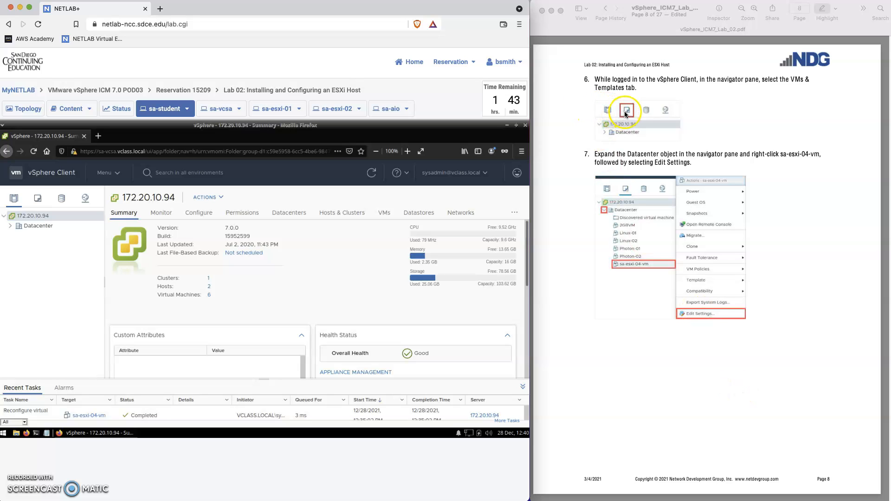
{"action": "left_click", "coordinate": [11, 226]}
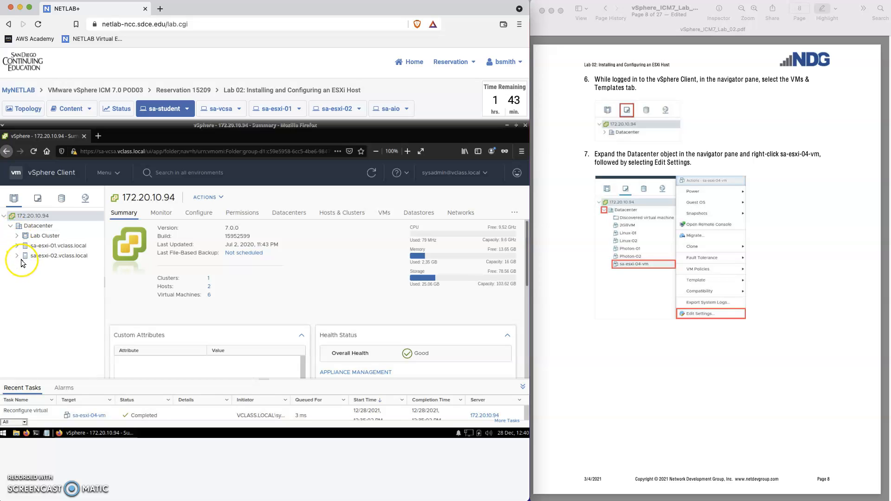
{"action": "left_click", "coordinate": [17, 258]}
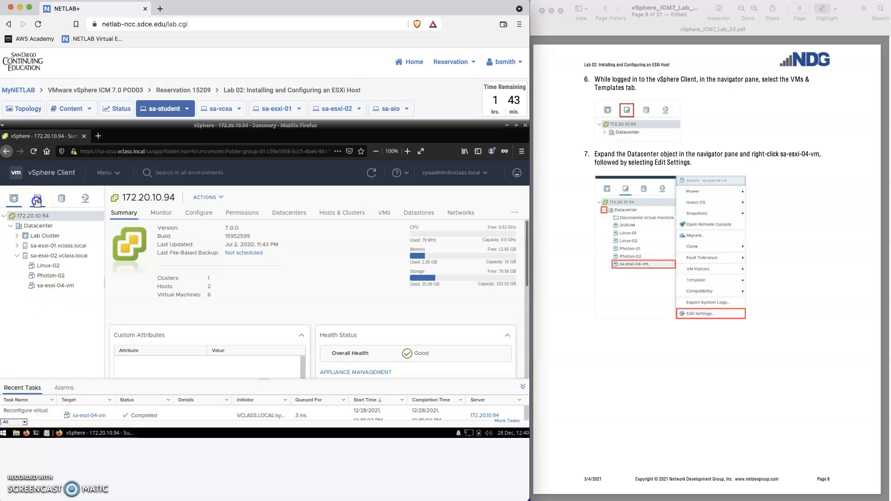
{"action": "left_click", "coordinate": [12, 227]}
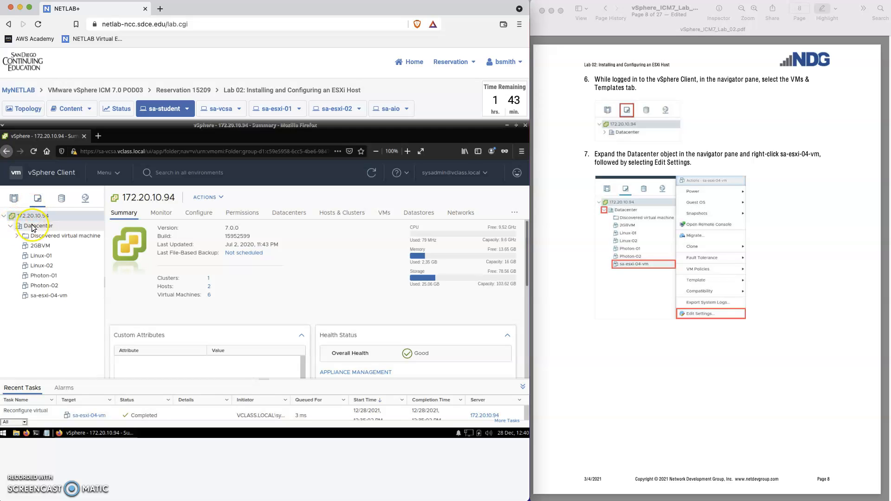
Open the sa-esxi-04-vm Summary and review its hardware: 2 CPUs, 4 GB memory, 10 GB disk.
{"action": "left_click", "coordinate": [46, 299]}
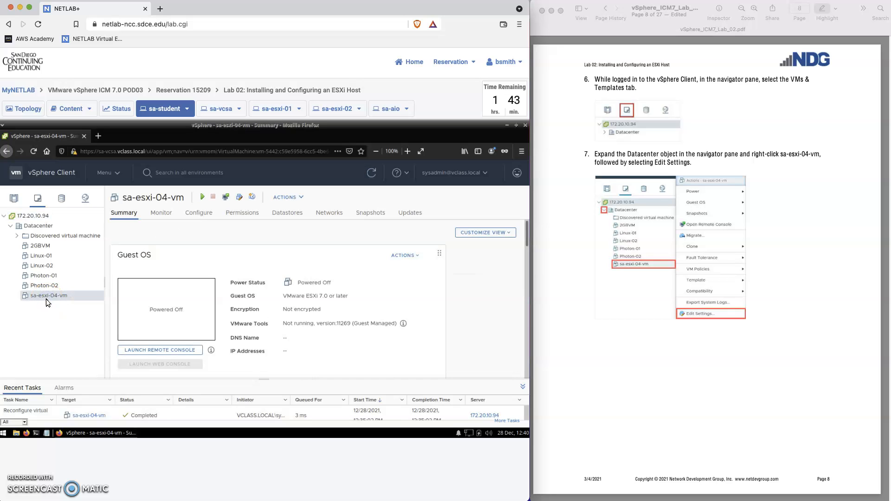
{"action": "scroll", "coordinate": [363, 331], "scroll_direction": "down", "scroll_amount": 2}
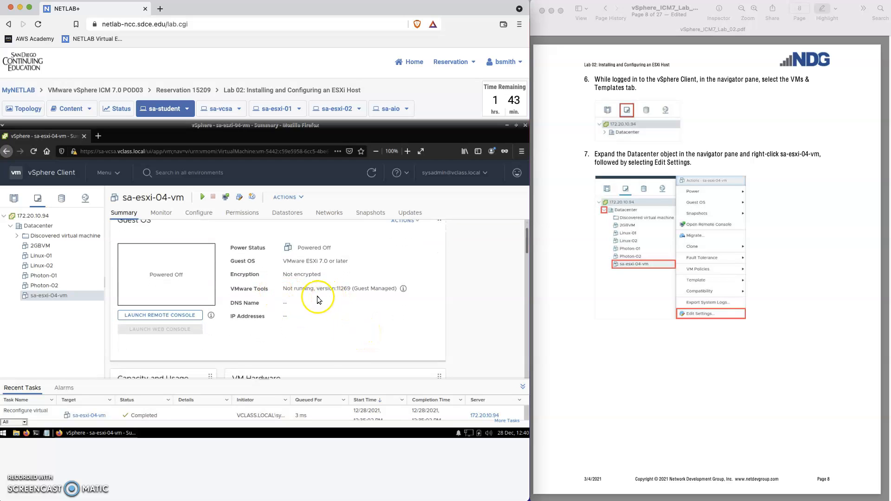
{"action": "scroll", "coordinate": [317, 312], "scroll_direction": "down", "scroll_amount": 3}
{"action": "scroll", "coordinate": [312, 314], "scroll_direction": "down", "scroll_amount": 4}
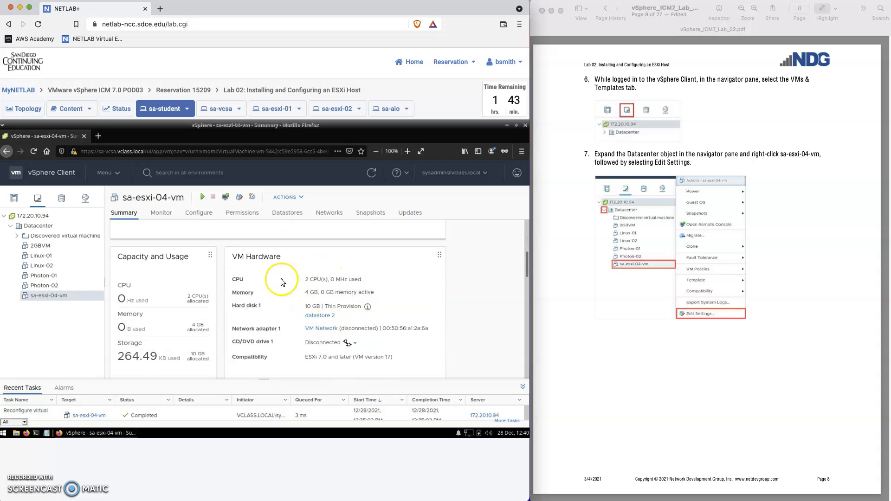
{"action": "scroll", "coordinate": [316, 335], "scroll_direction": "up", "scroll_amount": 2}
{"action": "scroll", "coordinate": [316, 335], "scroll_direction": "down", "scroll_amount": 2}
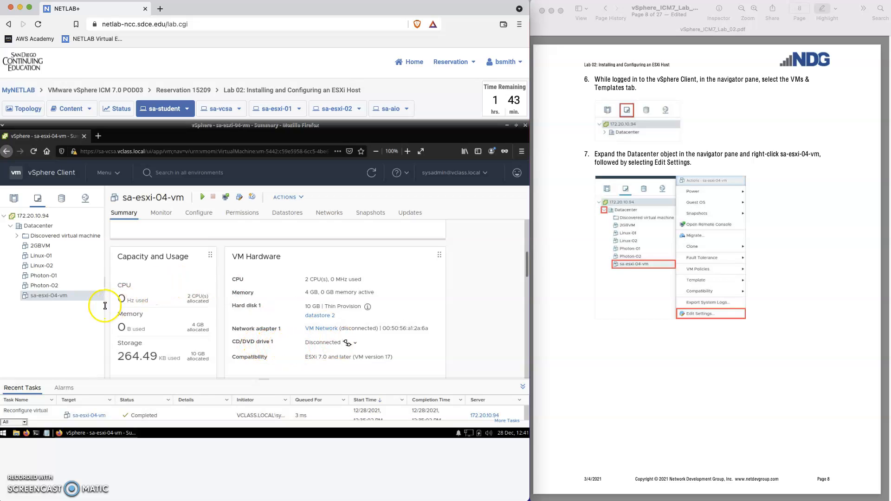
Bring up the sa-esxi-04-vm actions menu and dismiss it without choosing anything.
{"action": "right_click", "coordinate": [59, 297]}
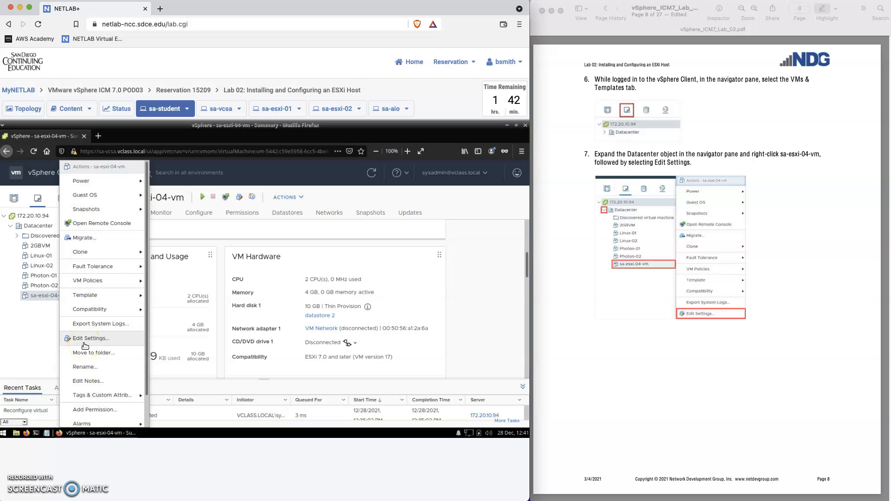
{"action": "left_click", "coordinate": [325, 194]}
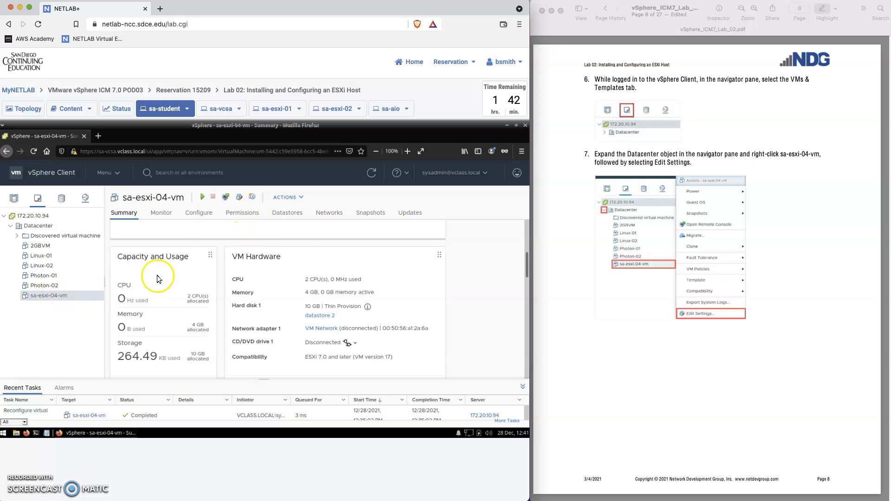
{"action": "left_click", "coordinate": [300, 197]}
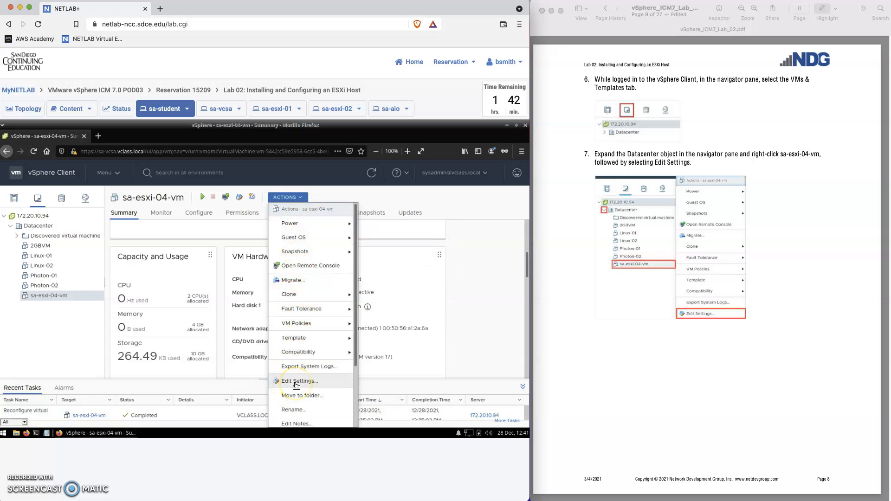
{"action": "left_click", "coordinate": [481, 326]}
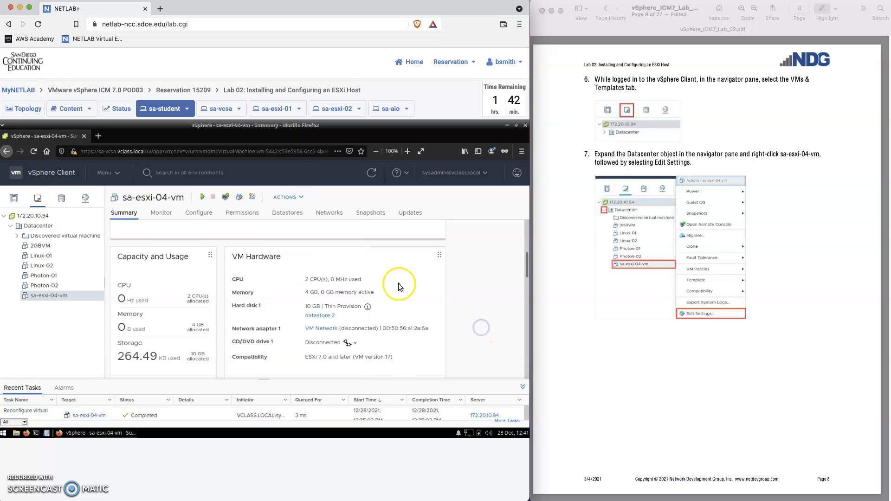
{"action": "scroll", "coordinate": [374, 312], "scroll_direction": "down", "scroll_amount": 2}
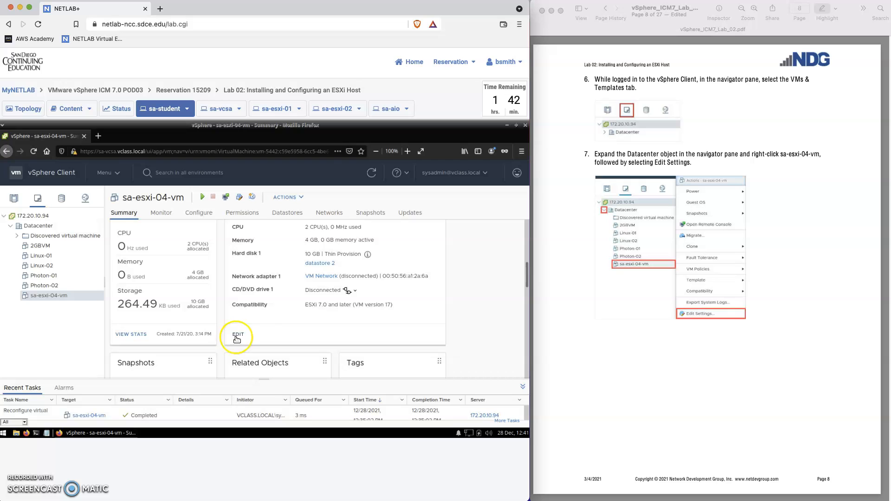
{"action": "scroll", "coordinate": [258, 330], "scroll_direction": "up", "scroll_amount": 3}
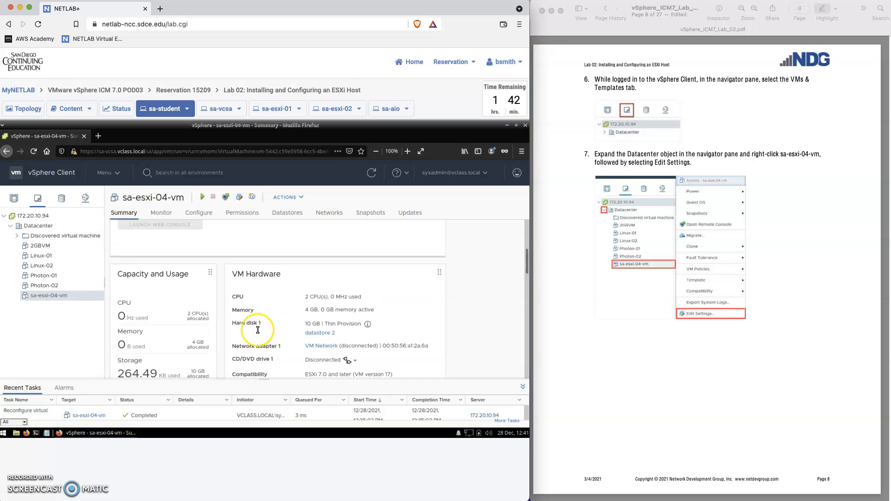
{"action": "scroll", "coordinate": [257, 329], "scroll_direction": "up", "scroll_amount": 6}
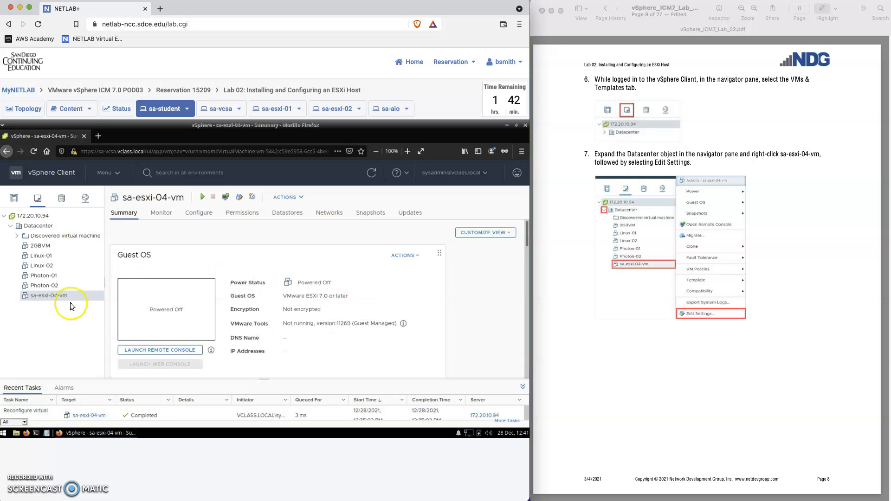
Edit sa-esxi-04-vm settings and switch CD/DVD drive 1 to Datastore ISO File.
{"action": "right_click", "coordinate": [57, 297]}
{"action": "left_click", "coordinate": [100, 340]}
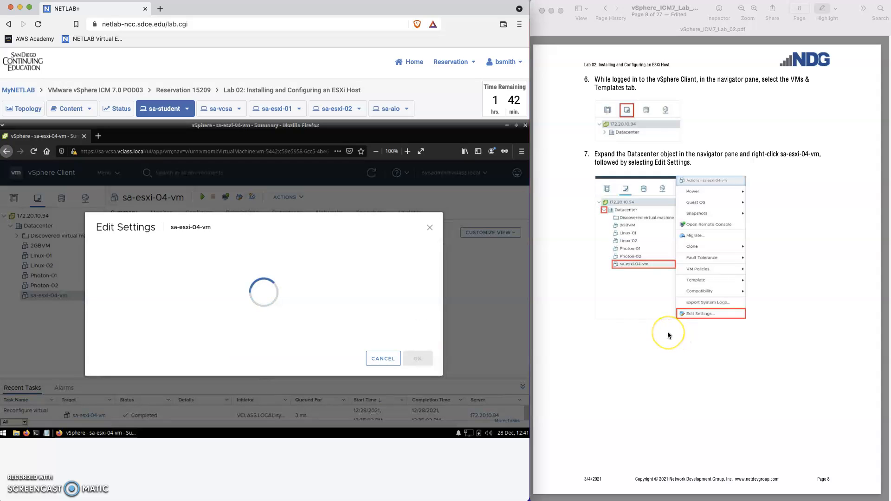
{"action": "scroll", "coordinate": [668, 331], "scroll_direction": "down", "scroll_amount": 3}
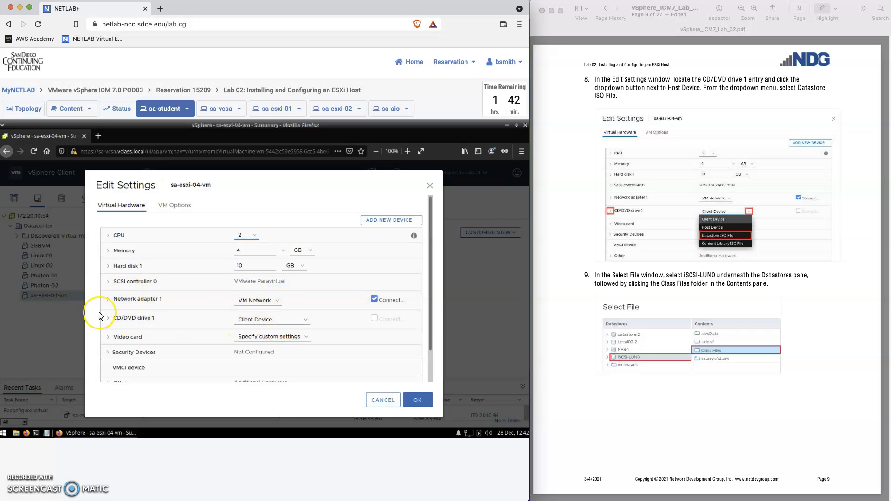
{"action": "left_click", "coordinate": [307, 323]}
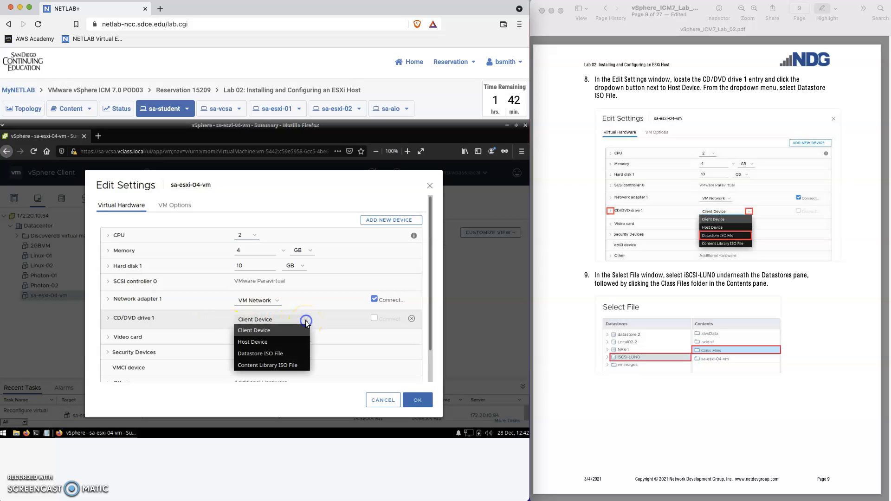
{"action": "left_click", "coordinate": [280, 353]}
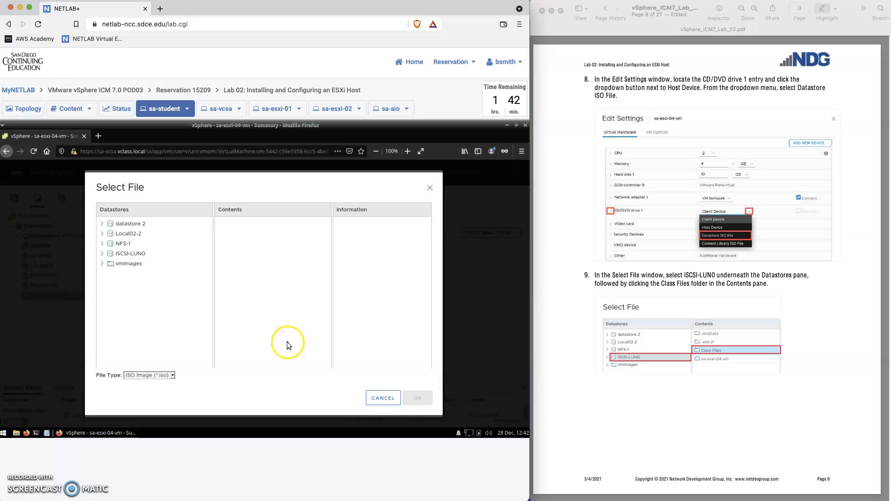
Pick VMware-VMvisor-Installer-7.0.0-15843807.x86_64.iso from iSCSI-LUN0 > Class Files.
{"action": "left_click", "coordinate": [130, 258]}
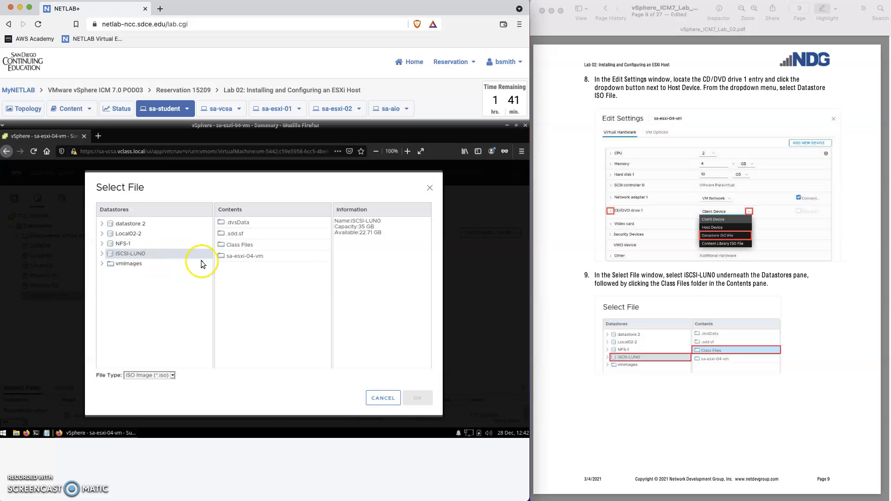
{"action": "left_click", "coordinate": [235, 246]}
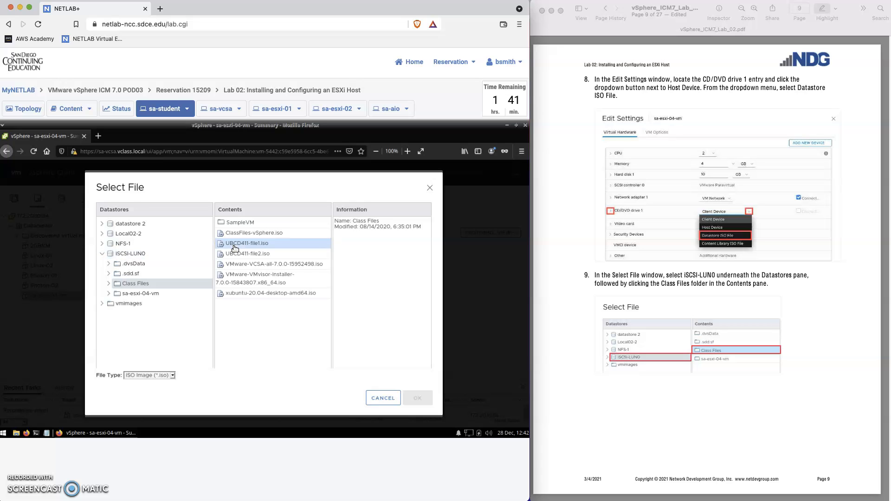
{"action": "left_click", "coordinate": [550, 356]}
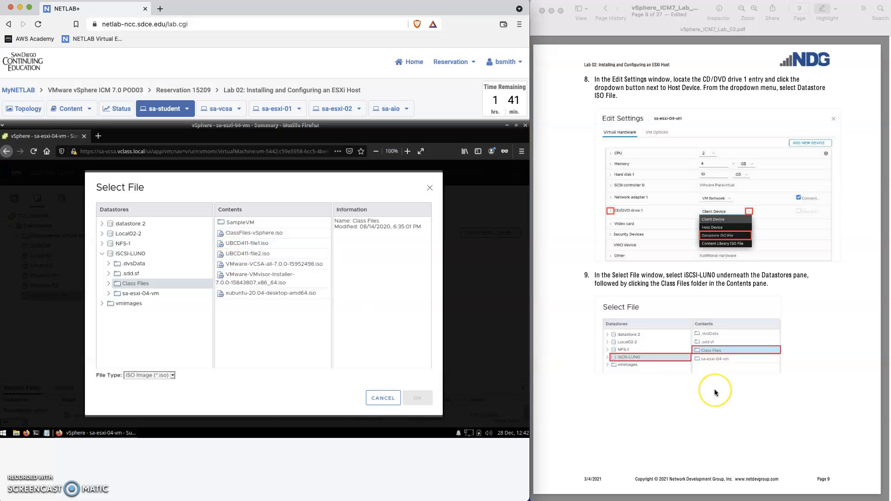
{"action": "scroll", "coordinate": [715, 389], "scroll_direction": "down", "scroll_amount": 5}
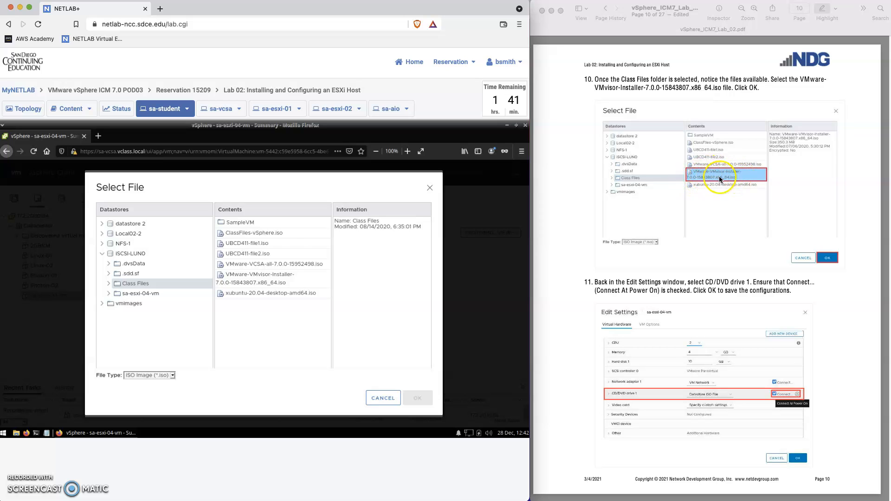
{"action": "left_click", "coordinate": [254, 281]}
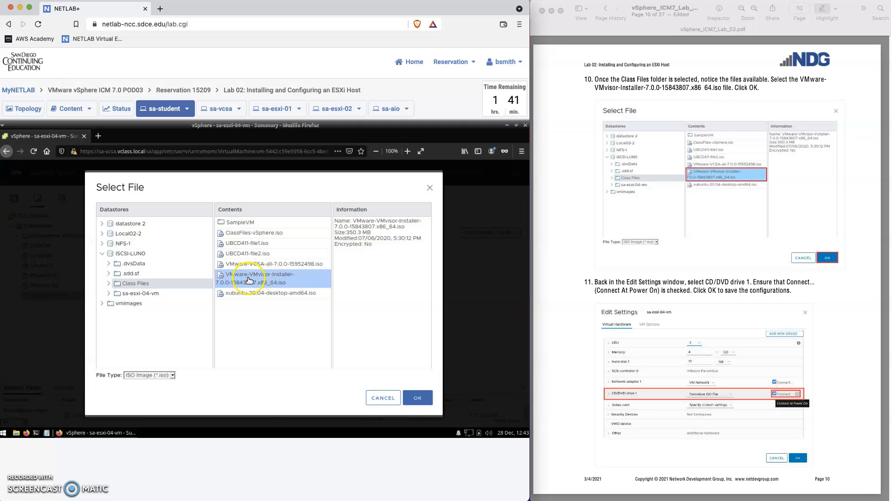
{"action": "left_click", "coordinate": [255, 284]}
Confirm the installer ISO, enable Connect At Power On for CD/DVD drive 1, and save.
{"action": "left_click", "coordinate": [419, 401]}
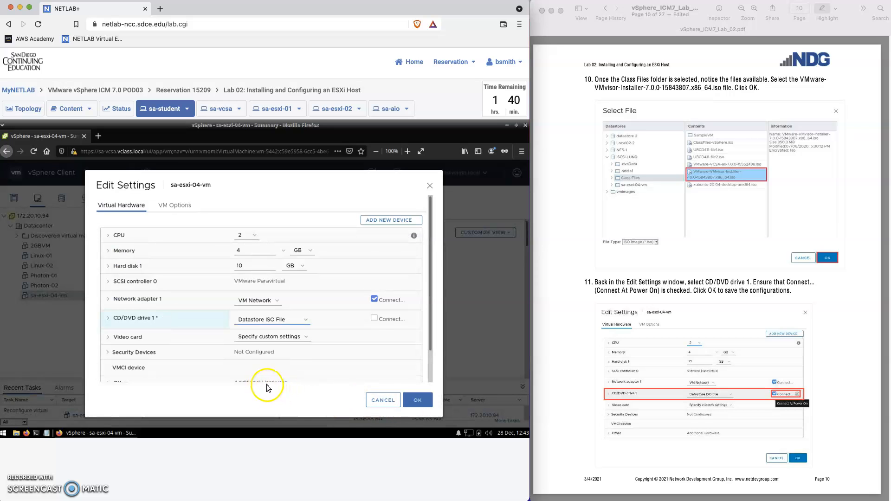
{"action": "left_click", "coordinate": [374, 320]}
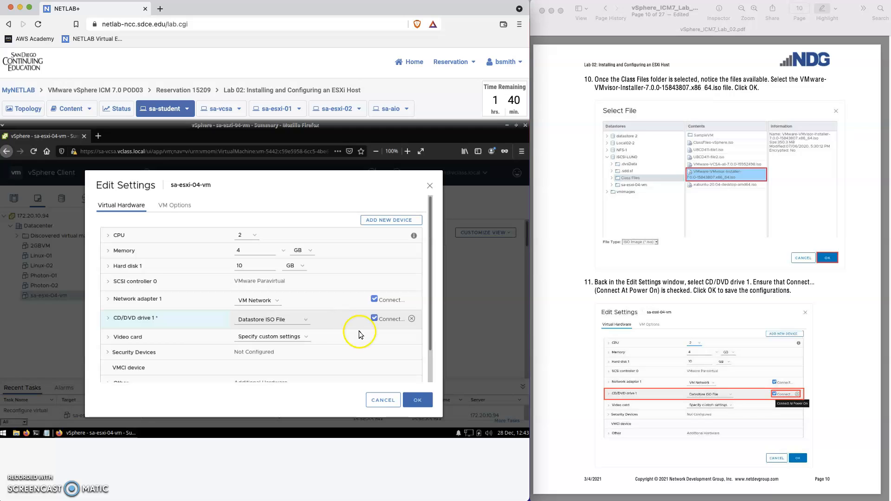
{"action": "left_click", "coordinate": [417, 402]}
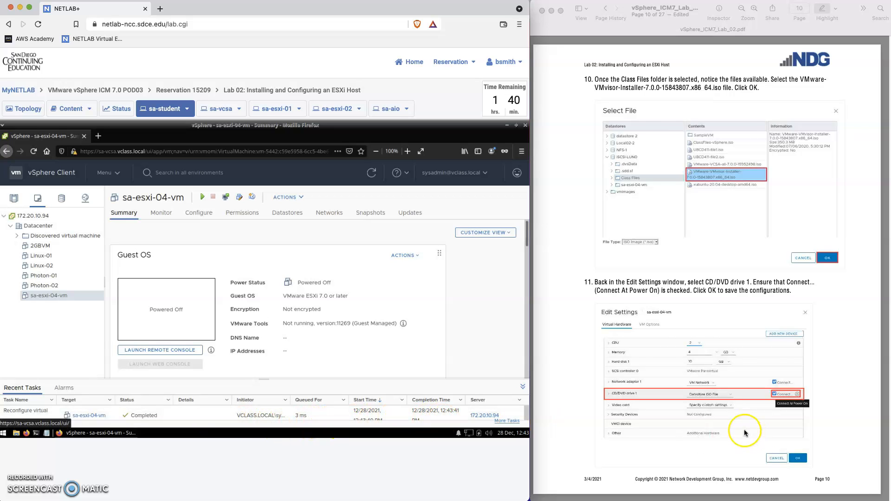
Power on sa-esxi-04-vm through its Power actions menu.
{"action": "scroll", "coordinate": [745, 430], "scroll_direction": "down", "scroll_amount": 3}
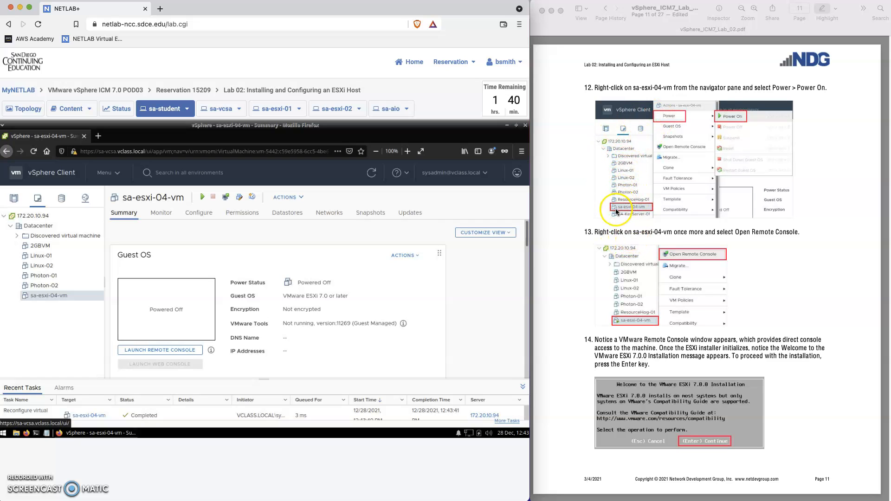
{"action": "right_click", "coordinate": [62, 297]}
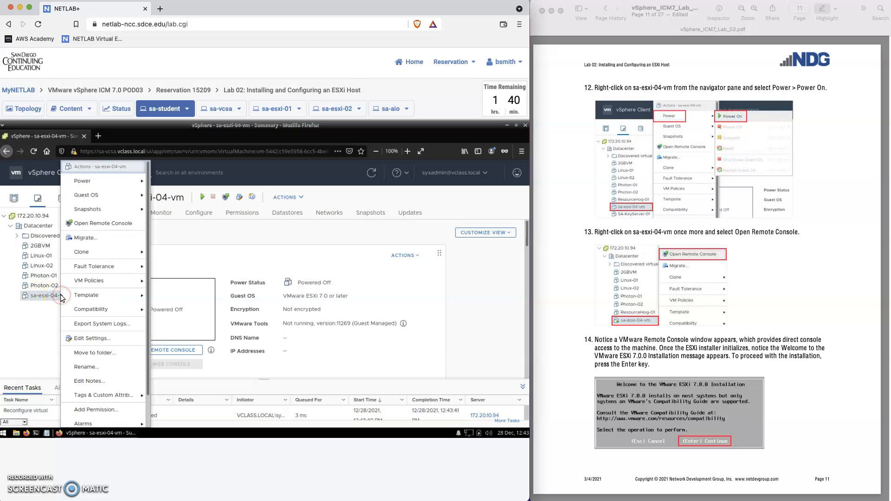
{"action": "left_click", "coordinate": [96, 184]}
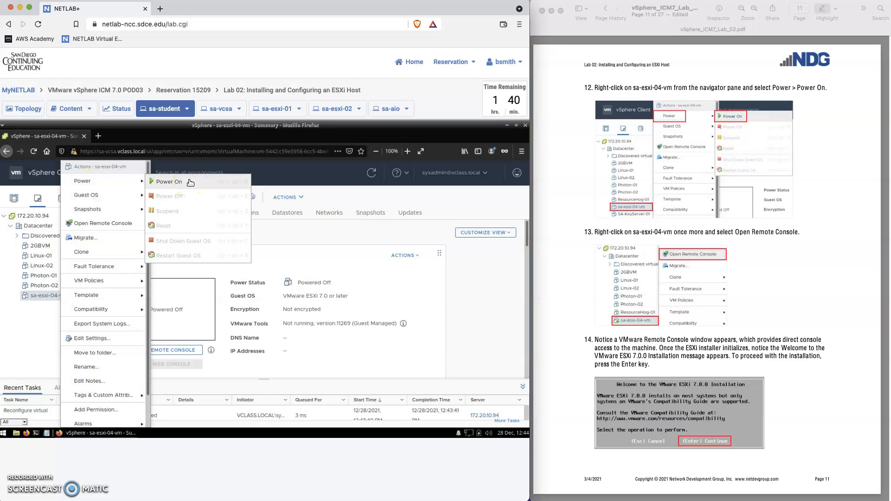
{"action": "left_click", "coordinate": [322, 175]}
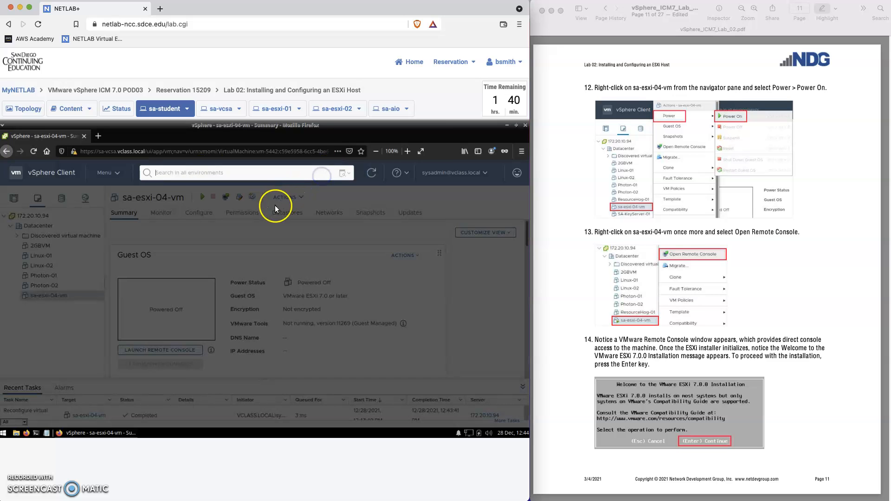
{"action": "left_click", "coordinate": [251, 243]}
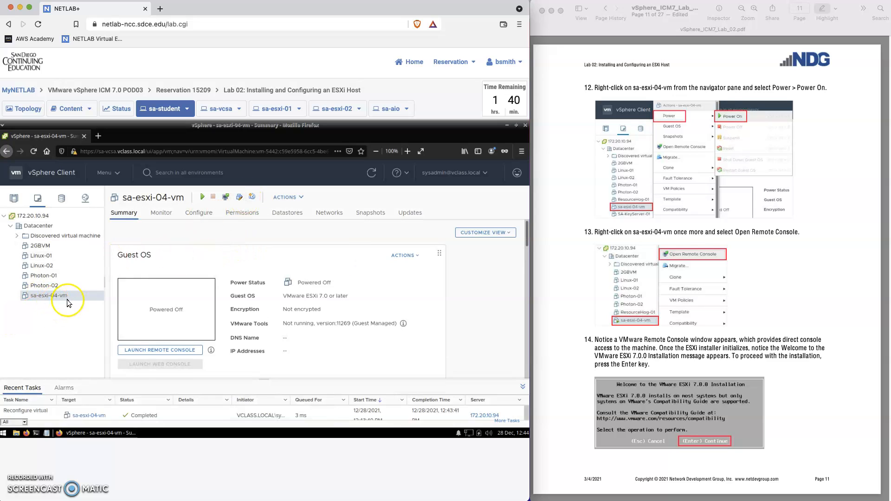
{"action": "left_click", "coordinate": [203, 198]}
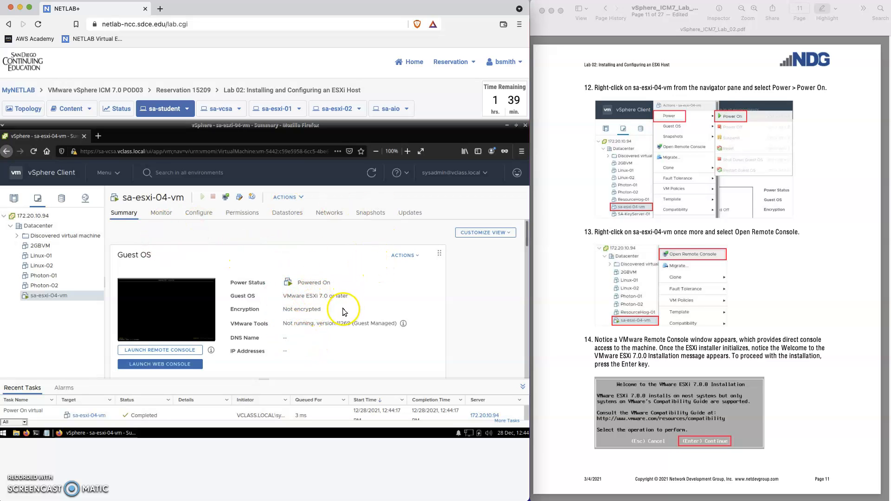
{"action": "left_click", "coordinate": [372, 173]}
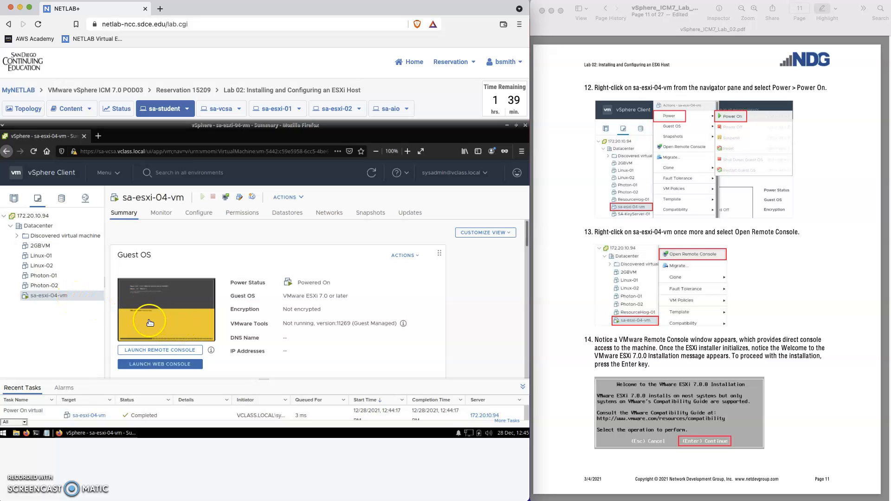
{"action": "right_click", "coordinate": [78, 297]}
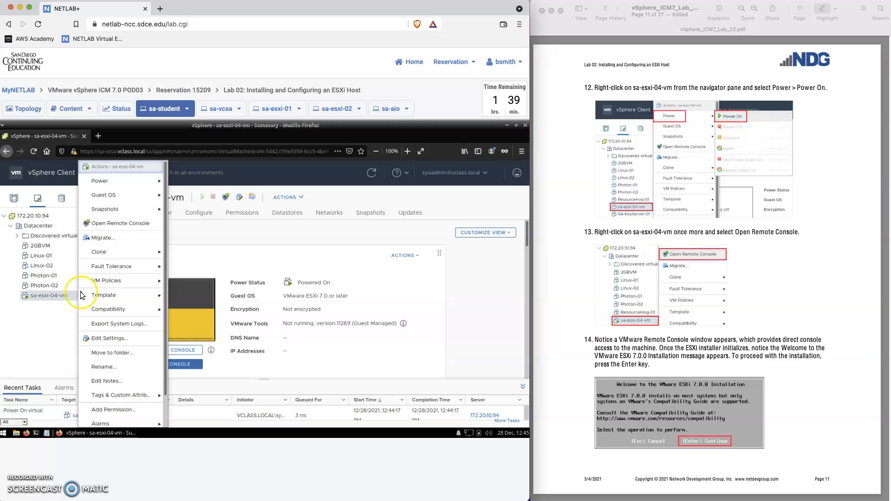
{"action": "left_click", "coordinate": [118, 223]}
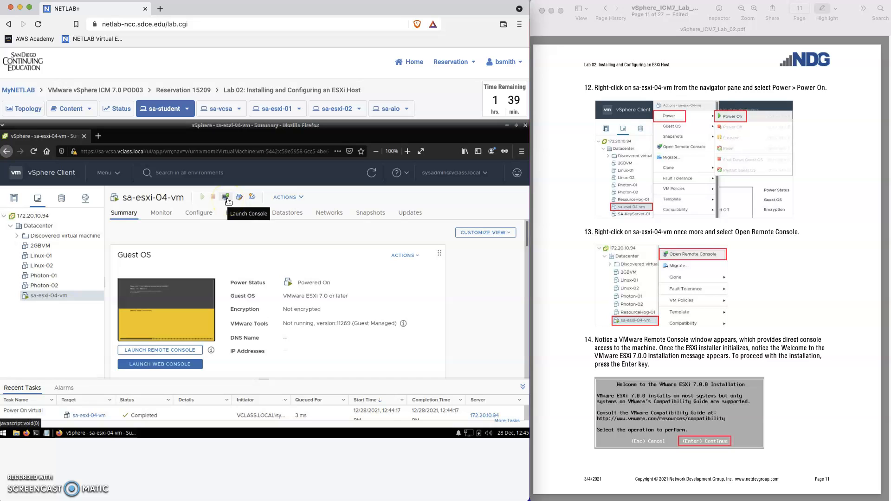
{"action": "left_click", "coordinate": [156, 351]}
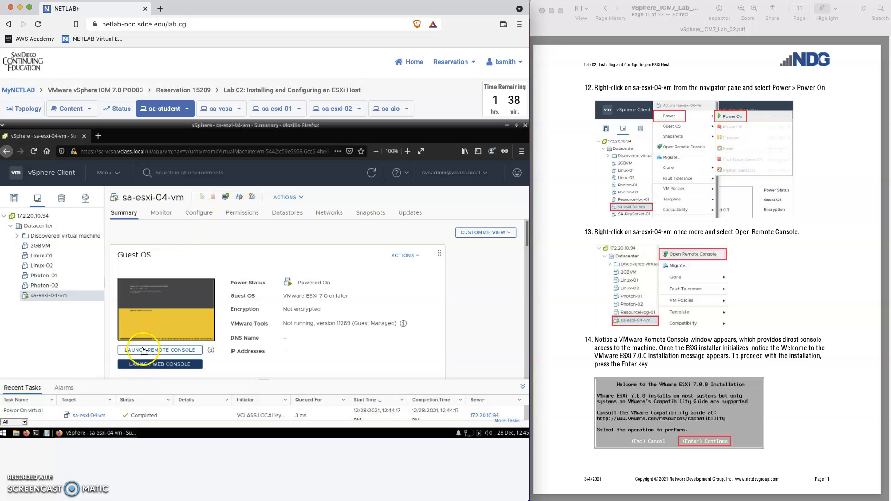
{"action": "left_click", "coordinate": [161, 352]}
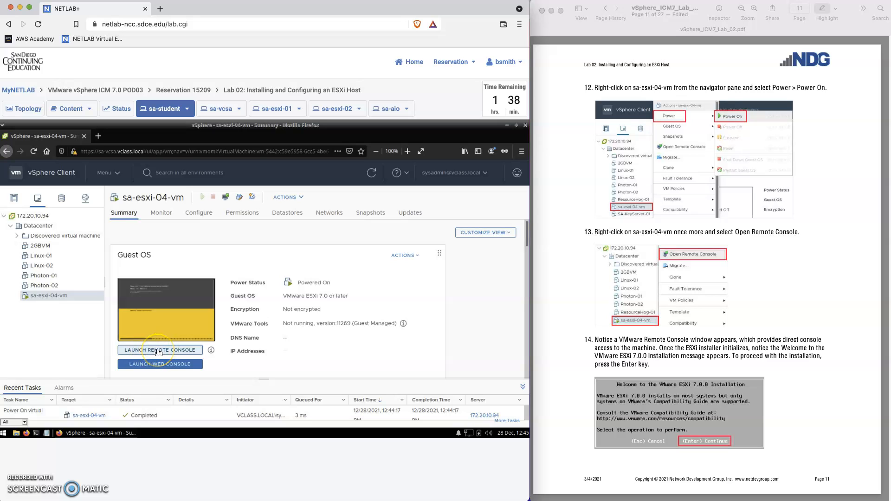
Launch the remote console to reach the ESXi 7.0.0 installer welcome screen, then open the application menu.
{"action": "left_click", "coordinate": [158, 351]}
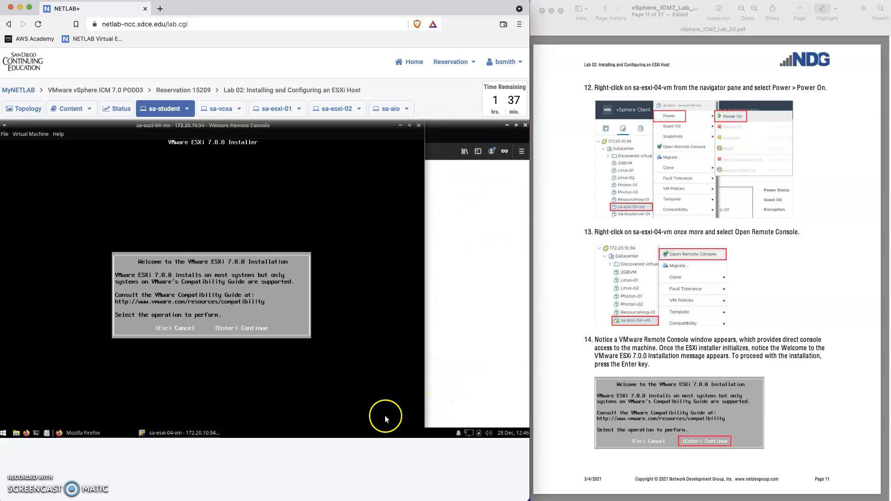
{"action": "left_click", "coordinate": [3, 434]}
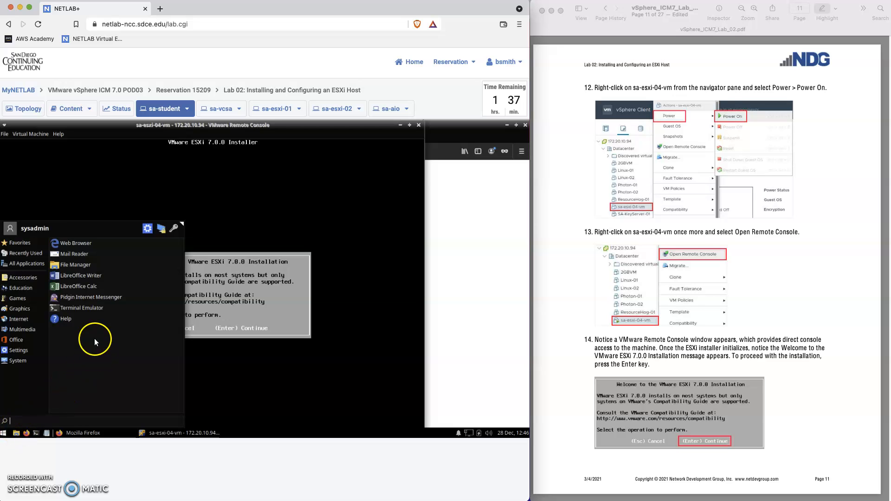
Set the desktop resolution to 1280x960, keep it, and reposition the remote console window.
{"action": "left_click", "coordinate": [16, 351]}
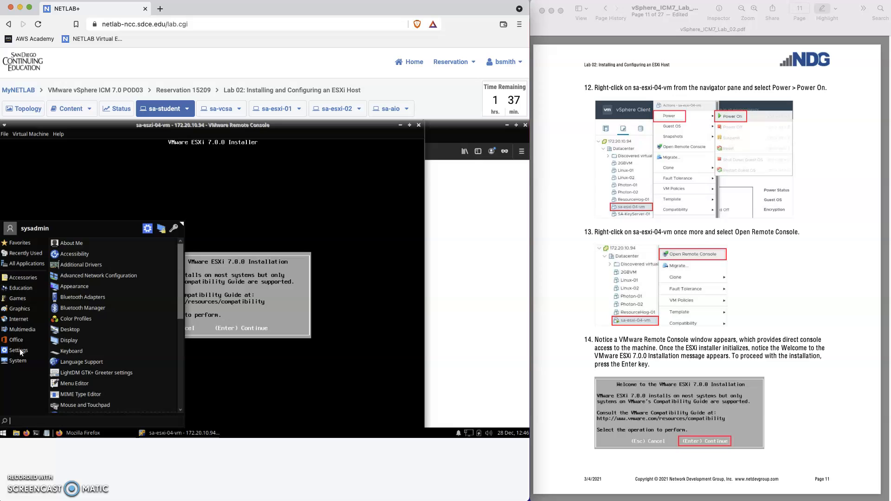
{"action": "left_click", "coordinate": [61, 341]}
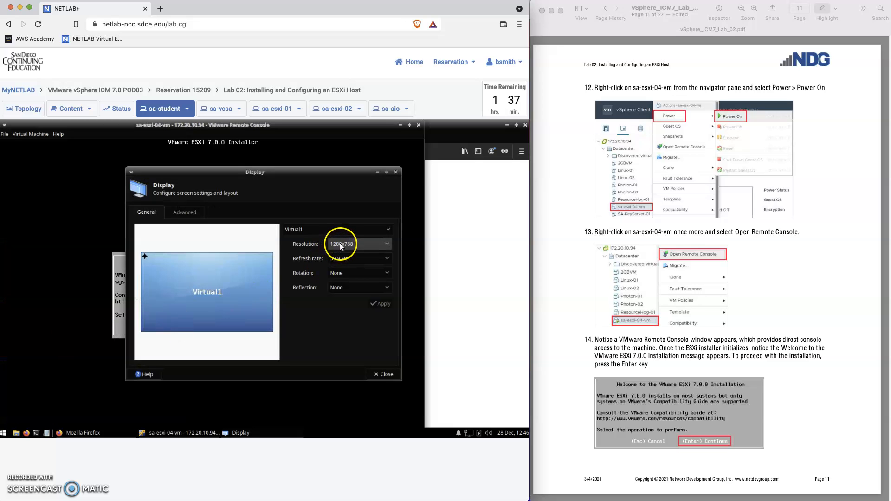
{"action": "left_click", "coordinate": [388, 244]}
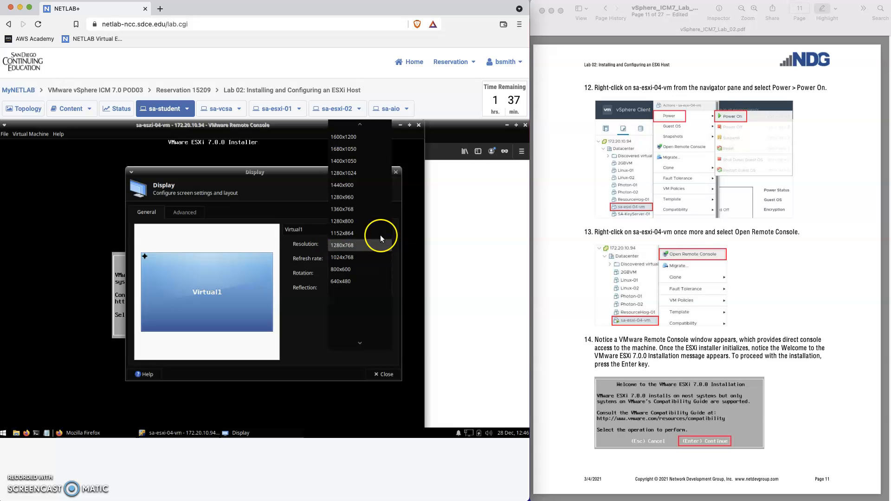
{"action": "left_click", "coordinate": [369, 196]}
{"action": "left_click", "coordinate": [376, 312]}
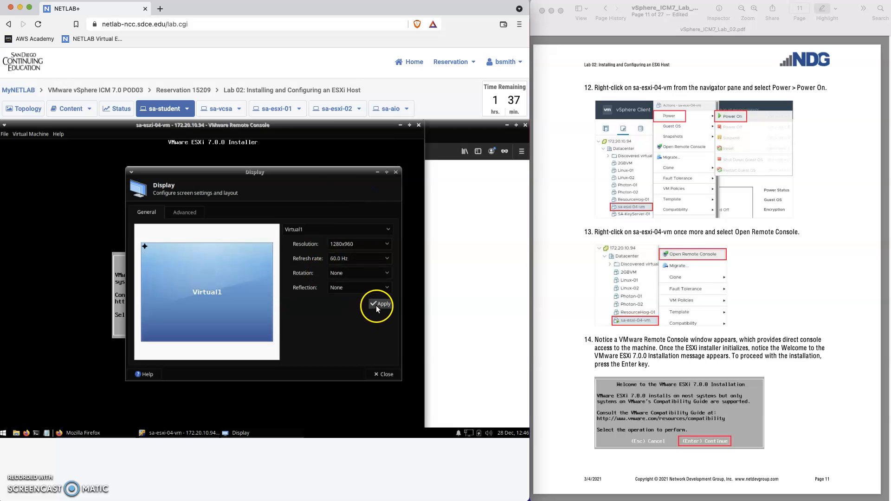
{"action": "left_click", "coordinate": [376, 306]}
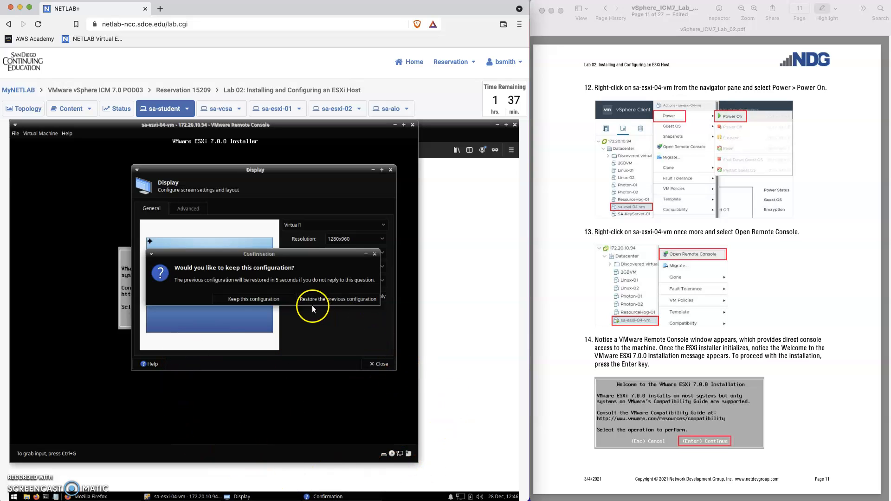
{"action": "left_click", "coordinate": [257, 300]}
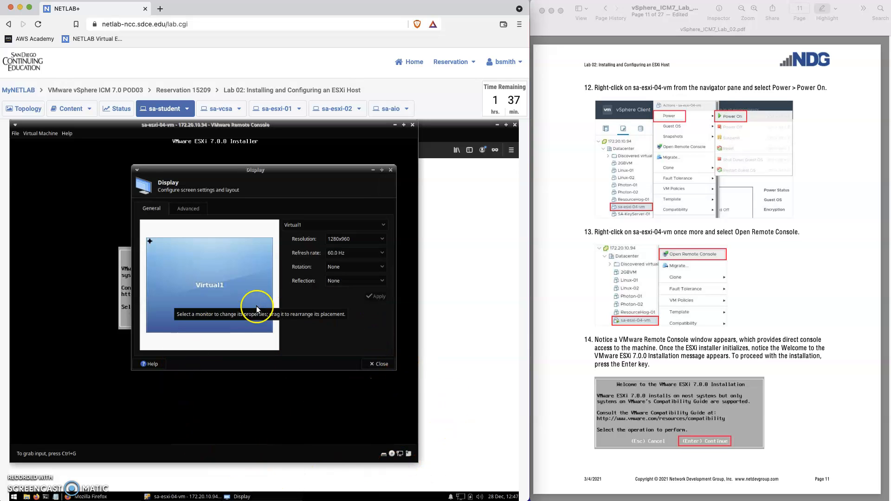
{"action": "left_click", "coordinate": [377, 365]}
{"action": "left_click_drag", "start_coordinate": [291, 127], "coordinate": [335, 150]}
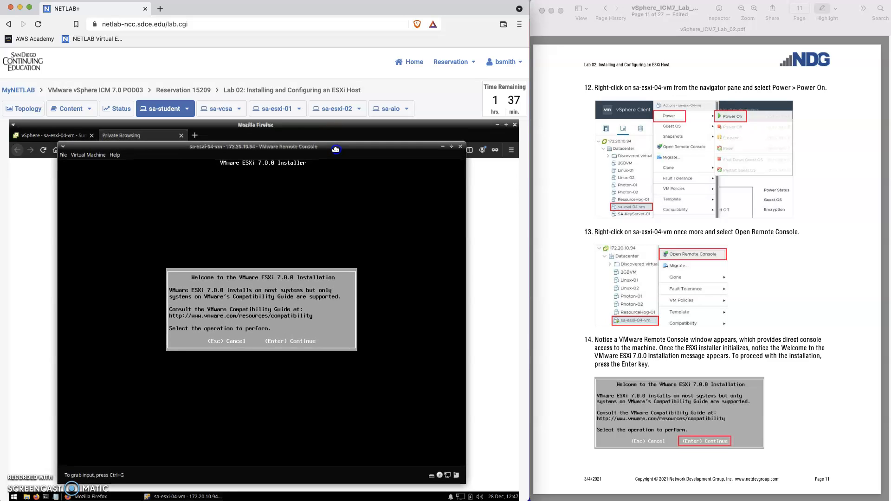